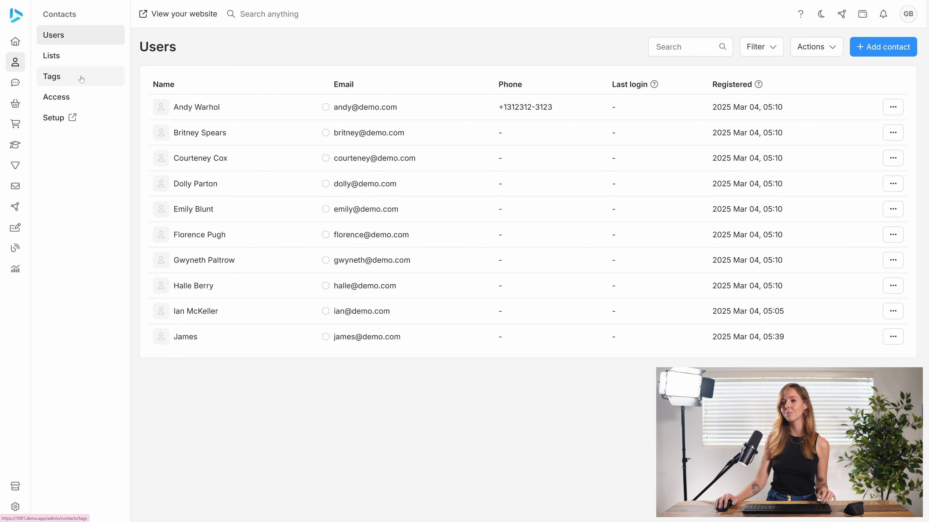
Create a new contact list named "Waitlist"
left_click(74, 65)
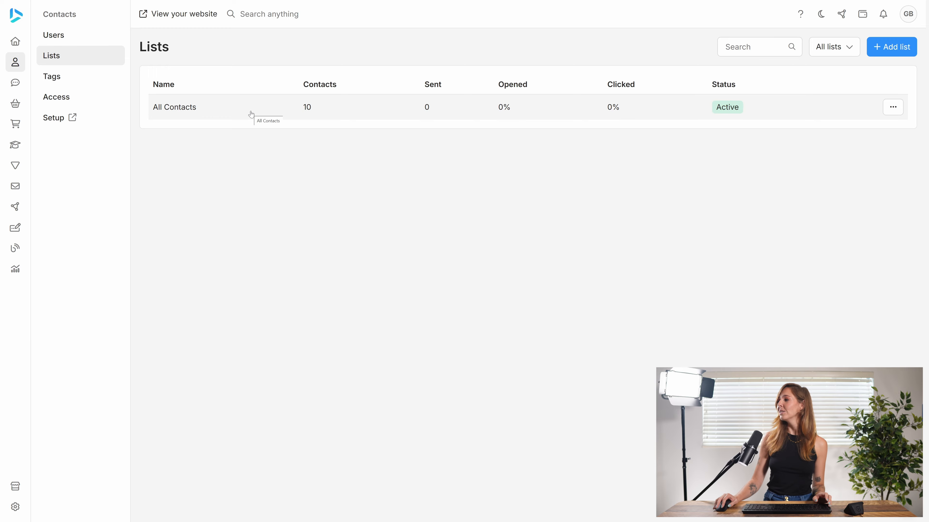
left_click(881, 51)
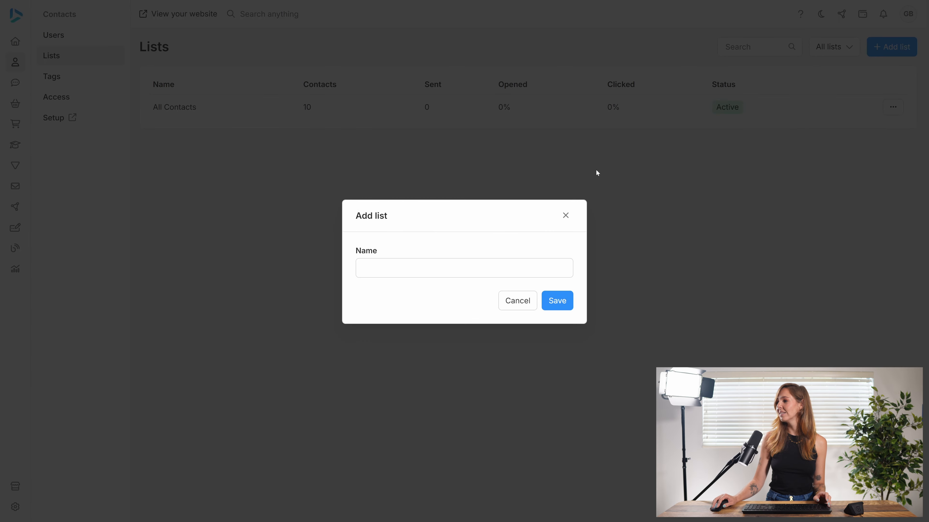
type("Wi")
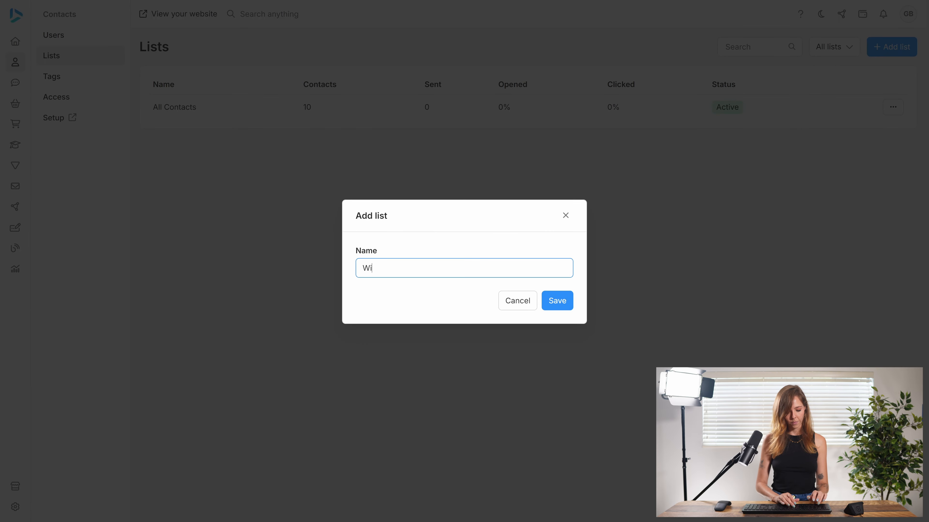
type("aitlist")
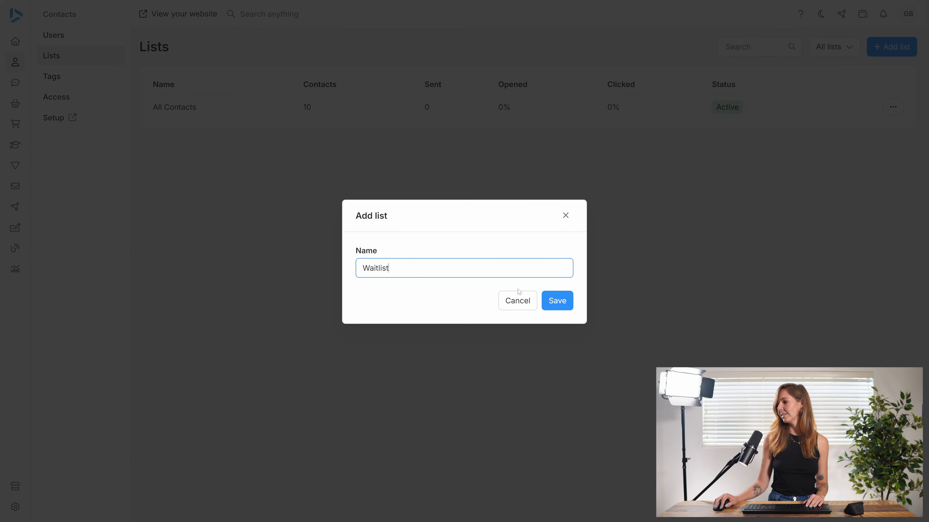
key("Return")
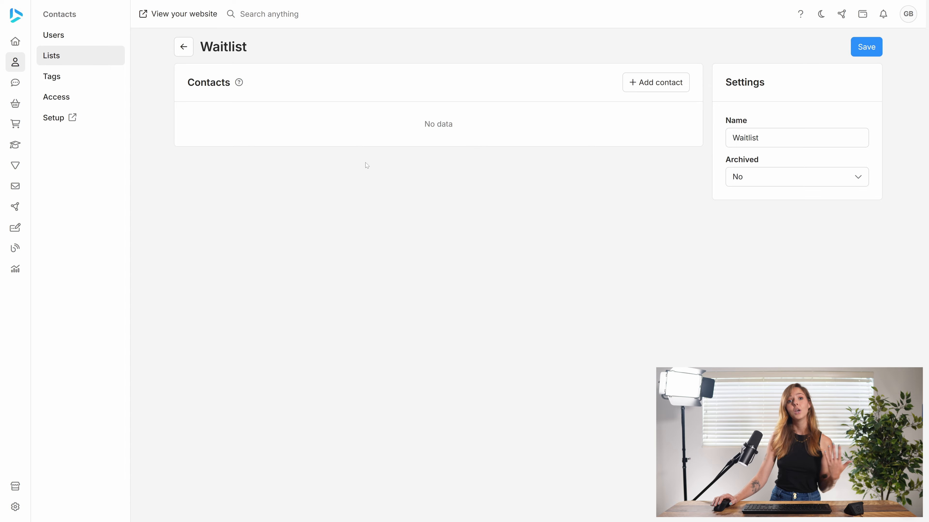
Add the first existing contact in the suggestions to the Waitlist list, then return to the lists overview
left_click(648, 83)
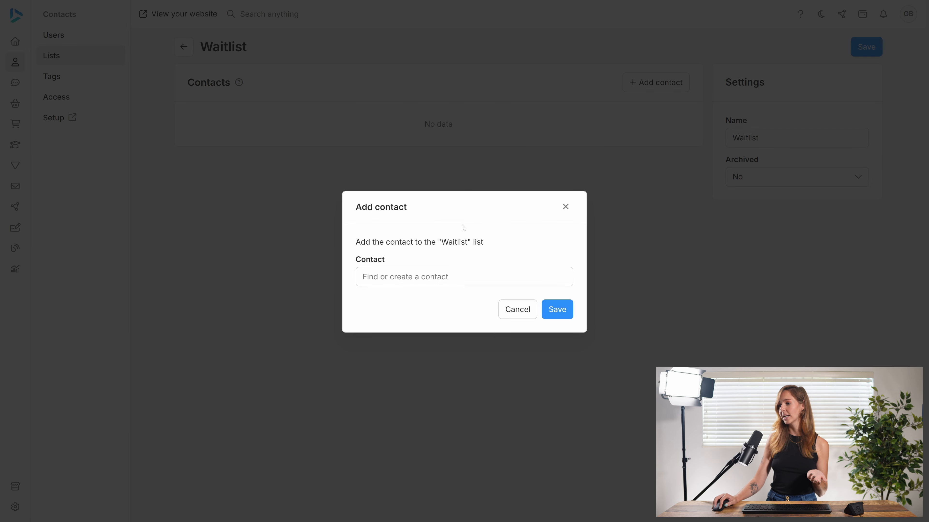
left_click(437, 272)
left_click(421, 332)
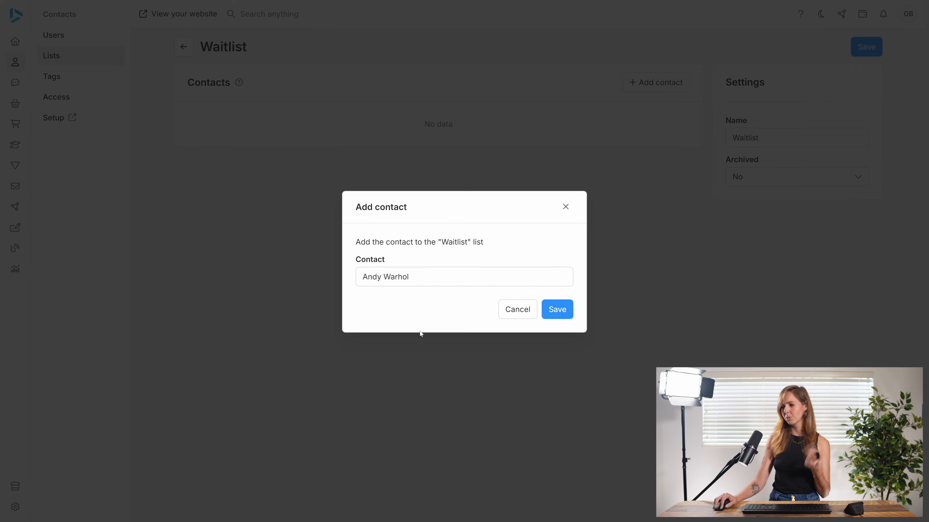
left_click(560, 317)
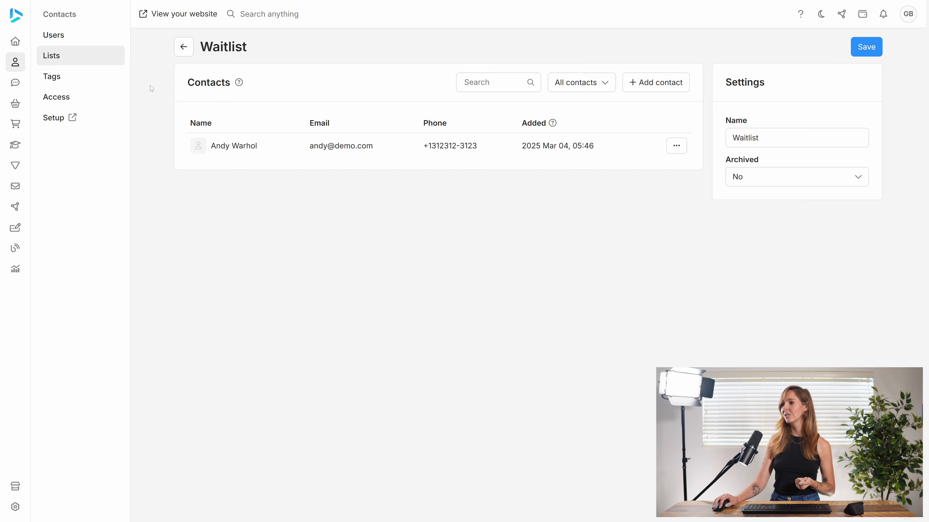
left_click(184, 47)
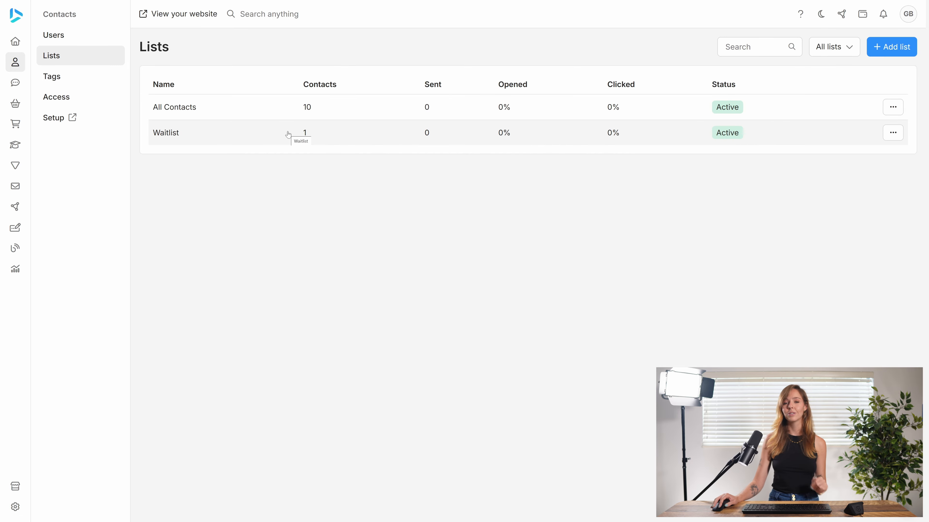
Subscribe the second user in the contacts table to the Waitlist list from their profile and save the profile
left_click(67, 36)
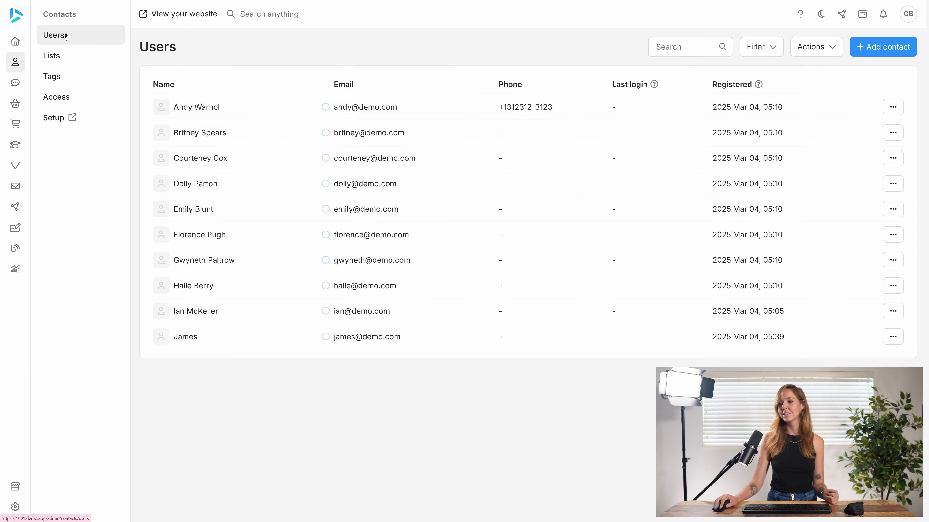
left_click(256, 140)
scroll(406, 280, "down", 10)
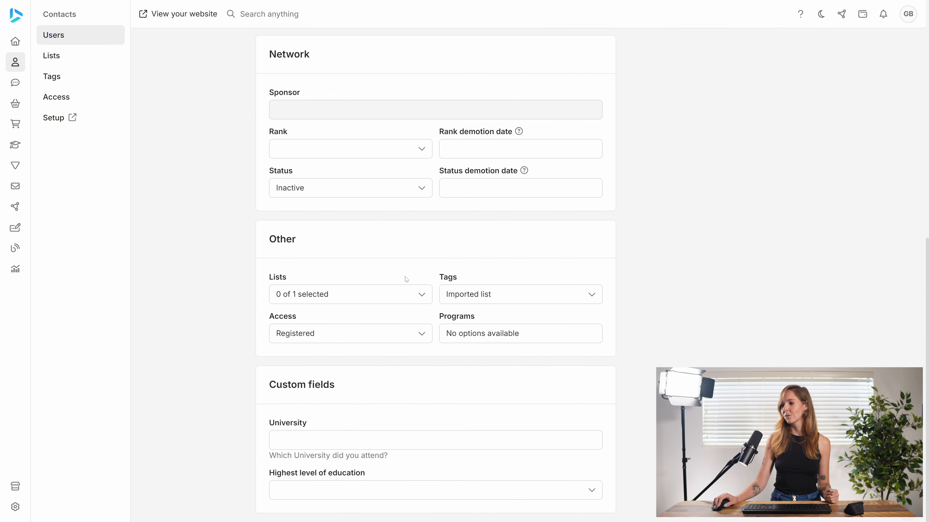
scroll(405, 276, "up", 1)
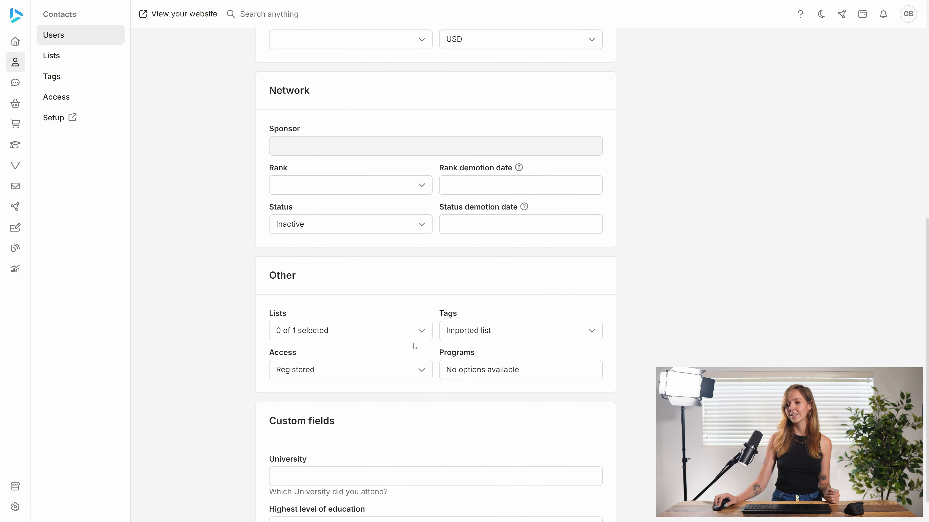
left_click(384, 331)
left_click(306, 419)
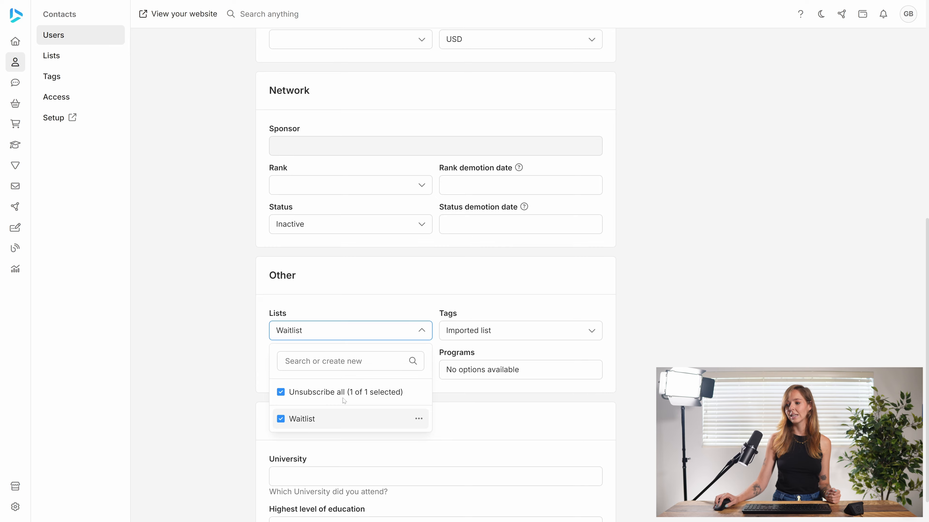
left_click(384, 332)
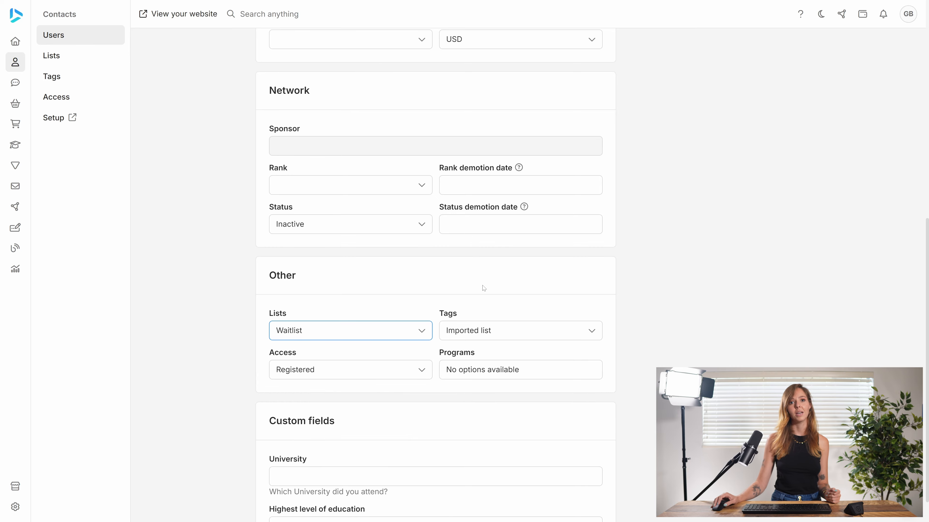
scroll(483, 289, "up", 10)
left_click(777, 49)
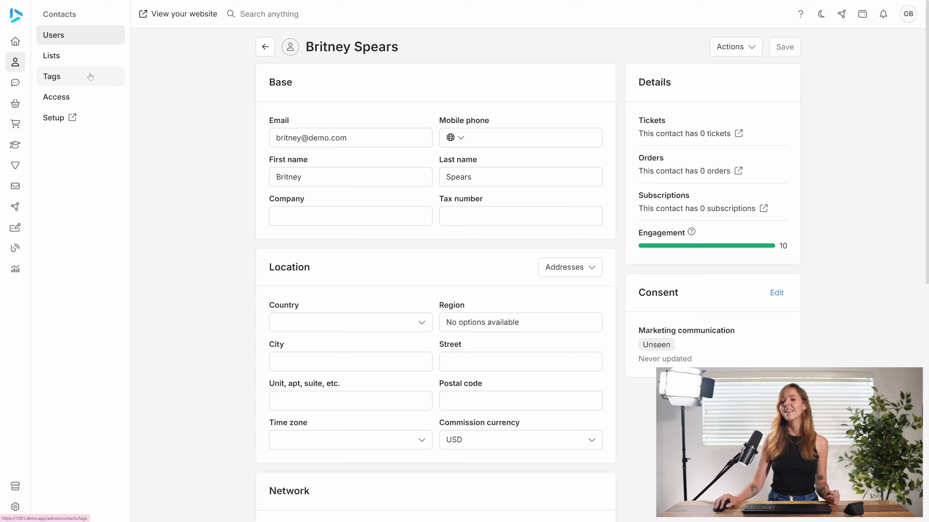
Create a new contact tag named "High ticket client"
left_click(89, 77)
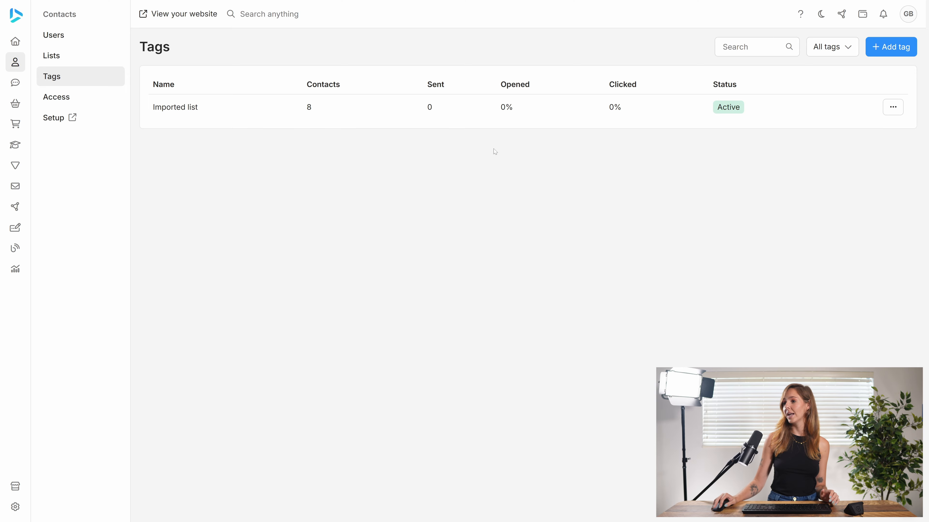
left_click(890, 46)
left_click(425, 275)
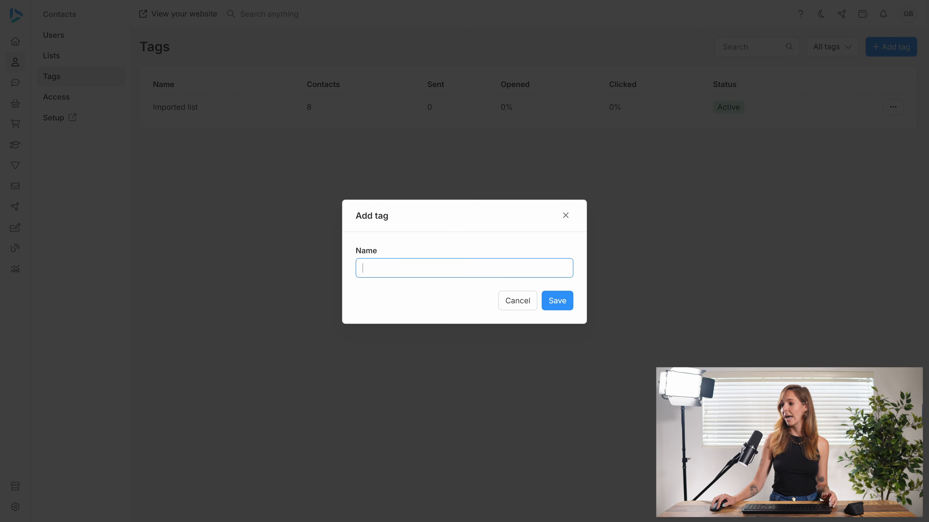
type("High t")
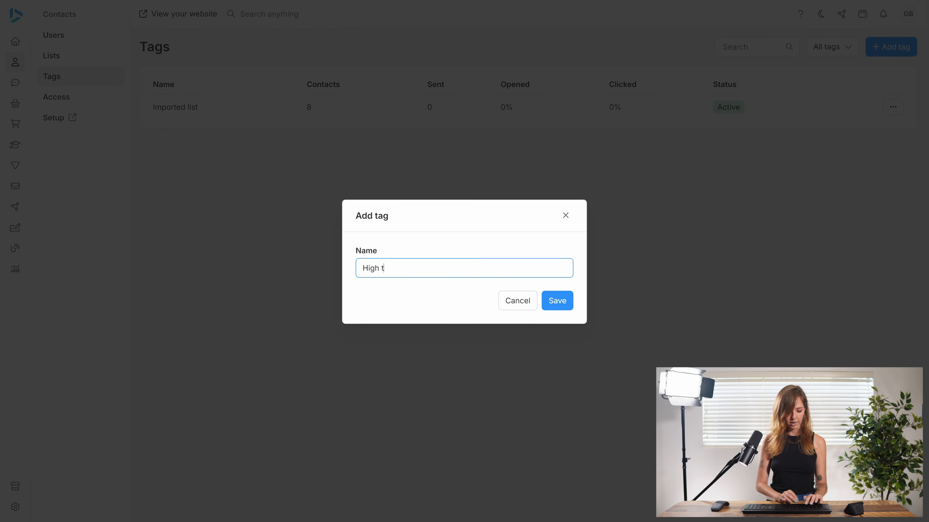
type("icket cl")
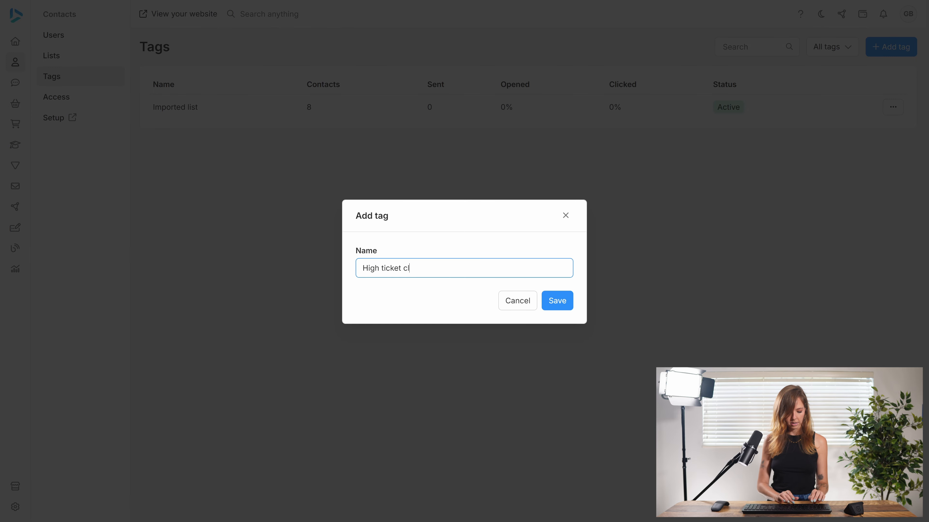
type("ient")
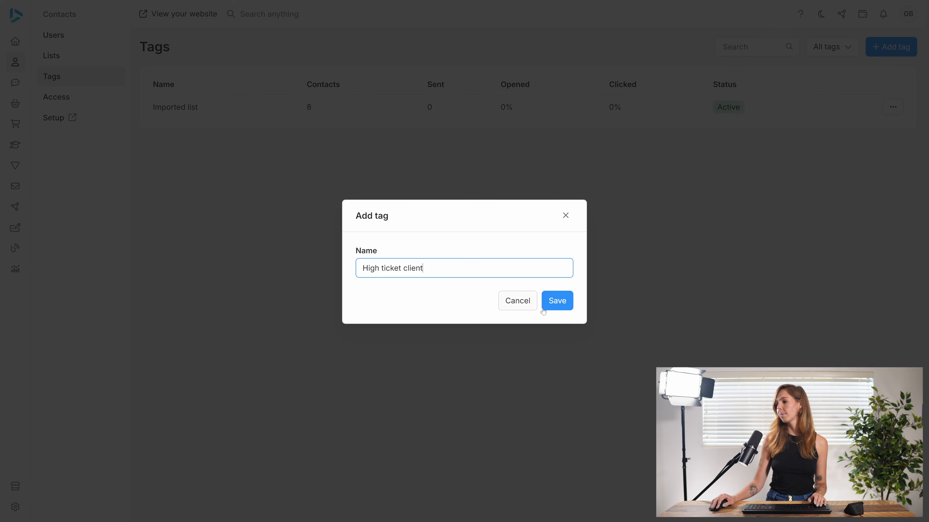
left_click(570, 304)
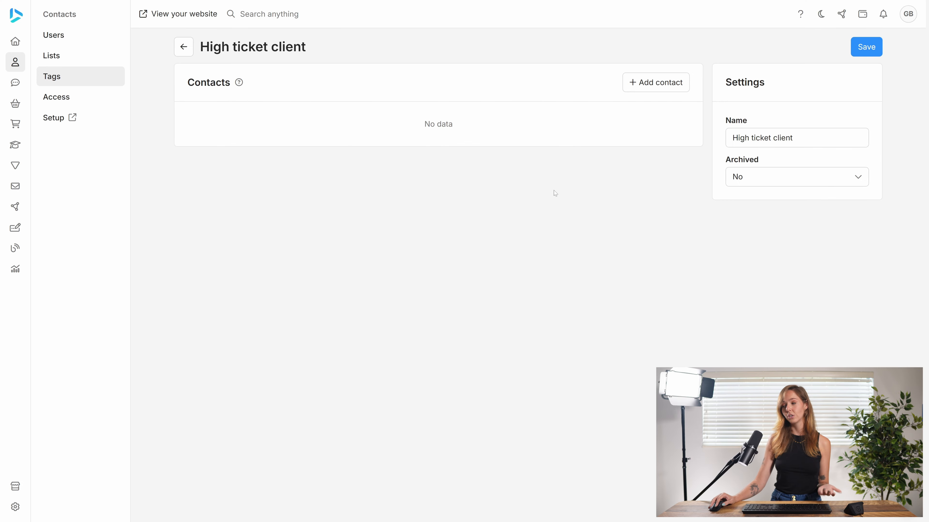
Assign the High ticket client tag to the third existing contact in the suggestions
left_click(669, 87)
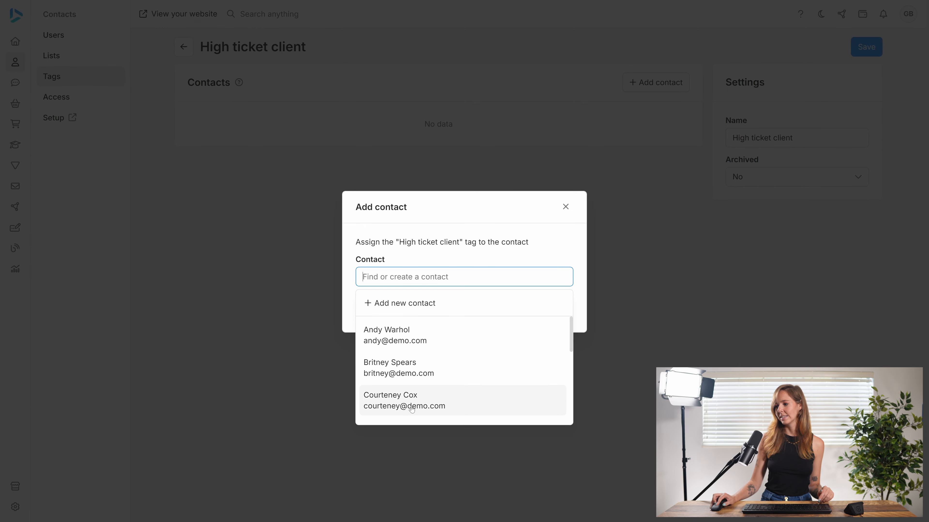
left_click(416, 397)
left_click(566, 311)
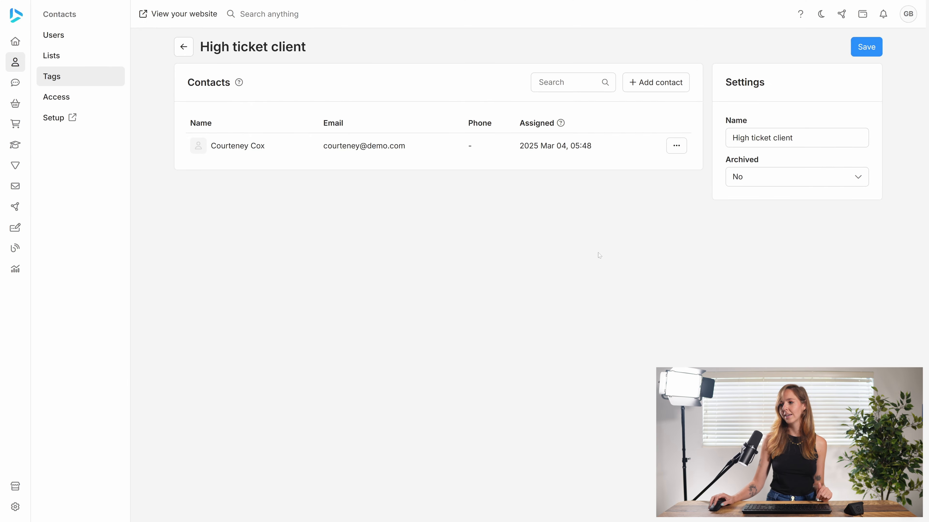
Assign the High ticket client tag also to the fifth suggested contact, save the tag and return to the tags overview
left_click(638, 88)
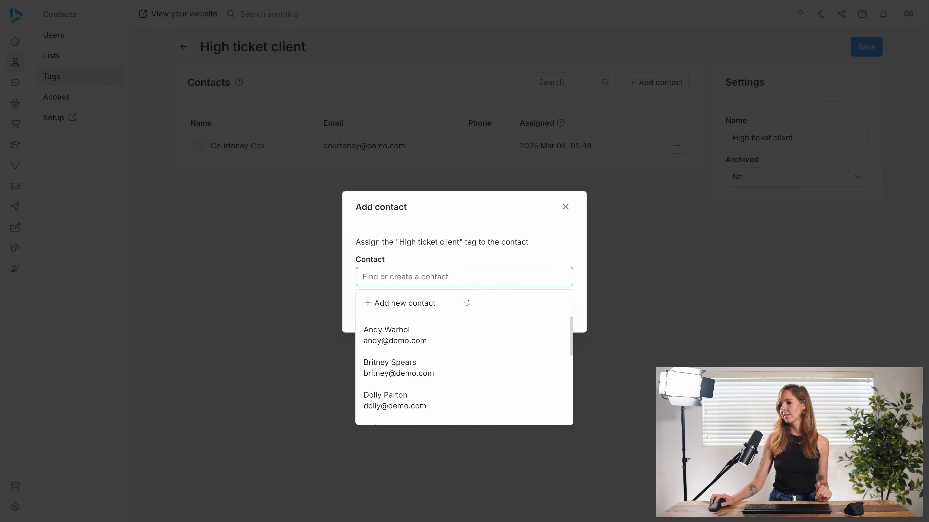
scroll(444, 380, "down", 3)
left_click(425, 361)
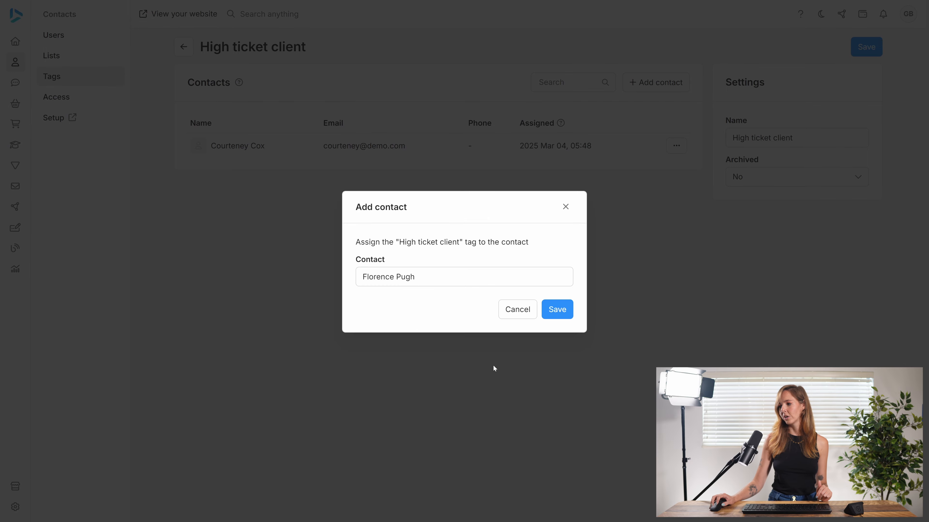
left_click(555, 317)
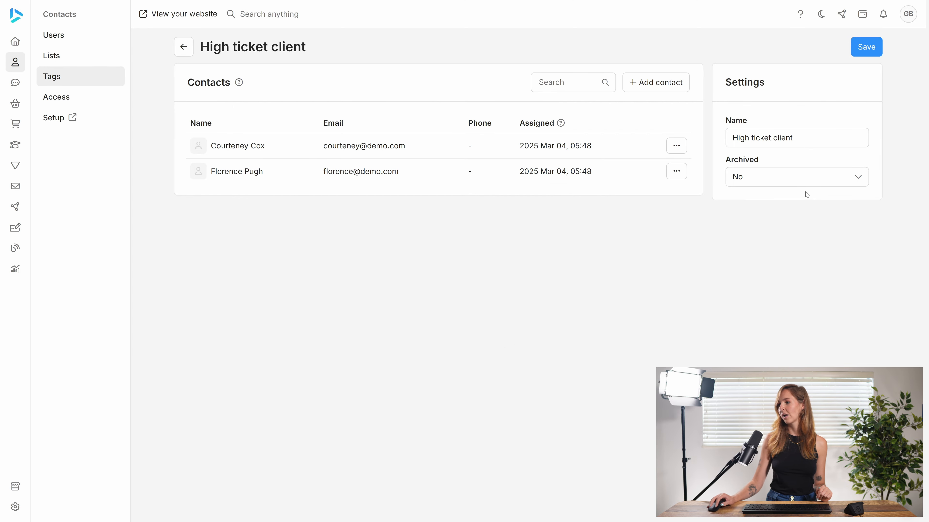
left_click(866, 47)
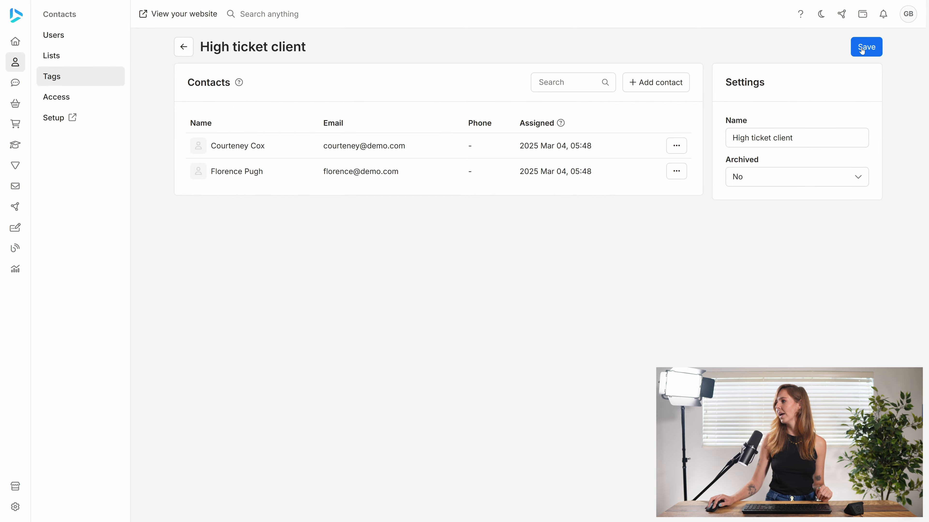
left_click(183, 46)
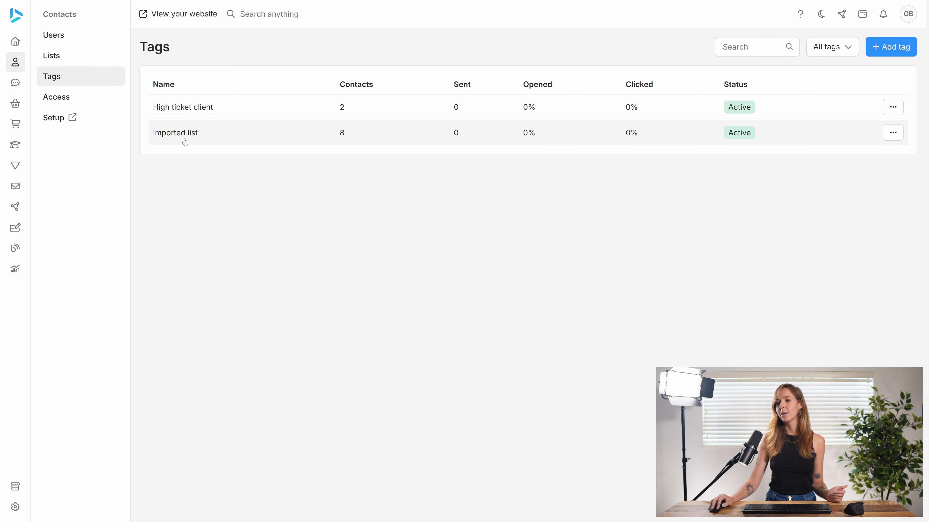
View the contact lists filtered by Active and by Archived status, then show all lists again
left_click(73, 55)
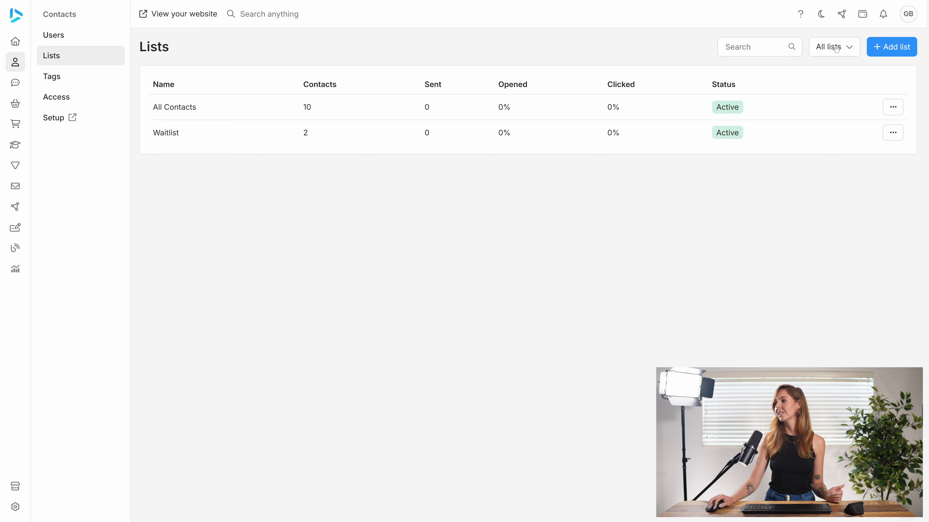
left_click(822, 45)
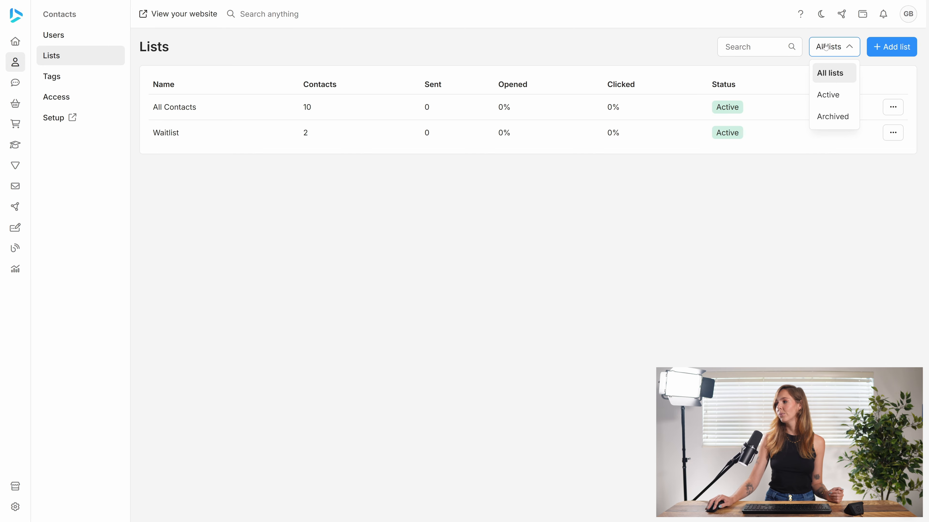
left_click(837, 96)
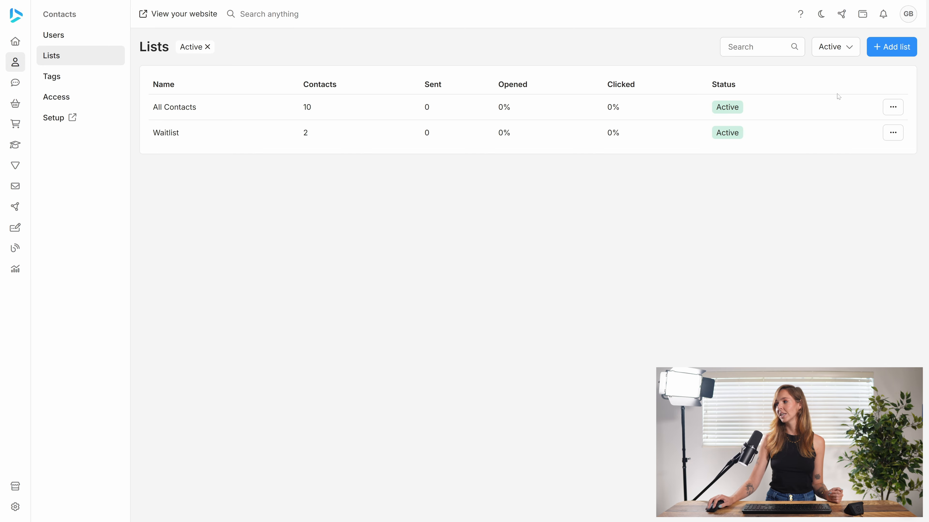
left_click(829, 50)
left_click(827, 118)
left_click(830, 49)
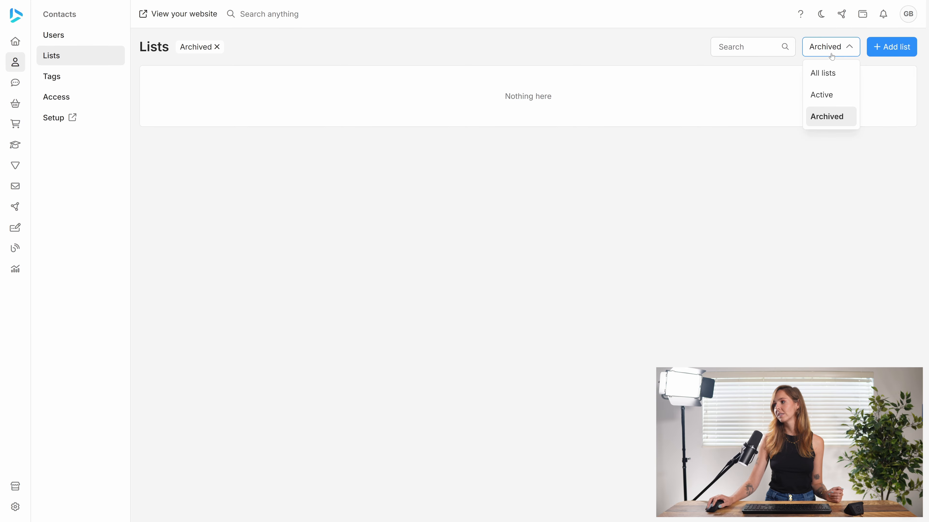
left_click(824, 73)
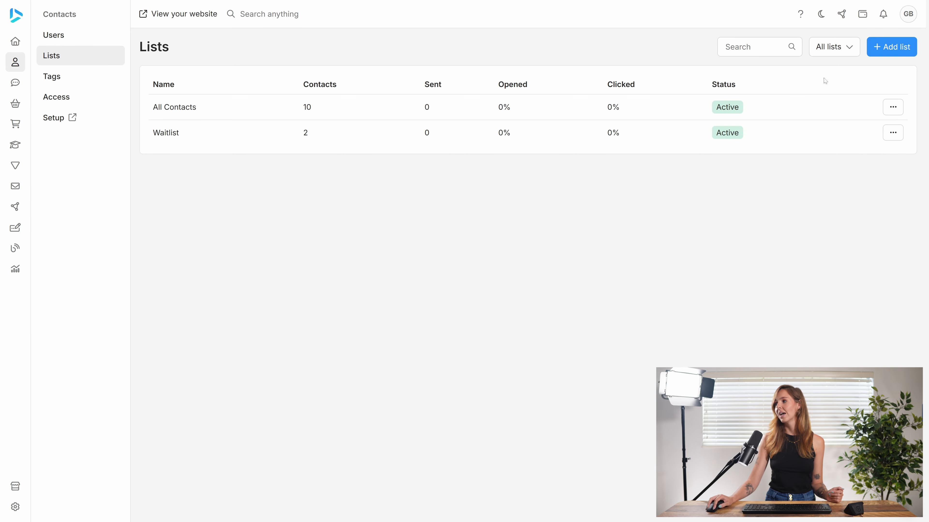
View the contact tags filtered by Active and by Archived status, then show all tags again
left_click(77, 80)
left_click(823, 47)
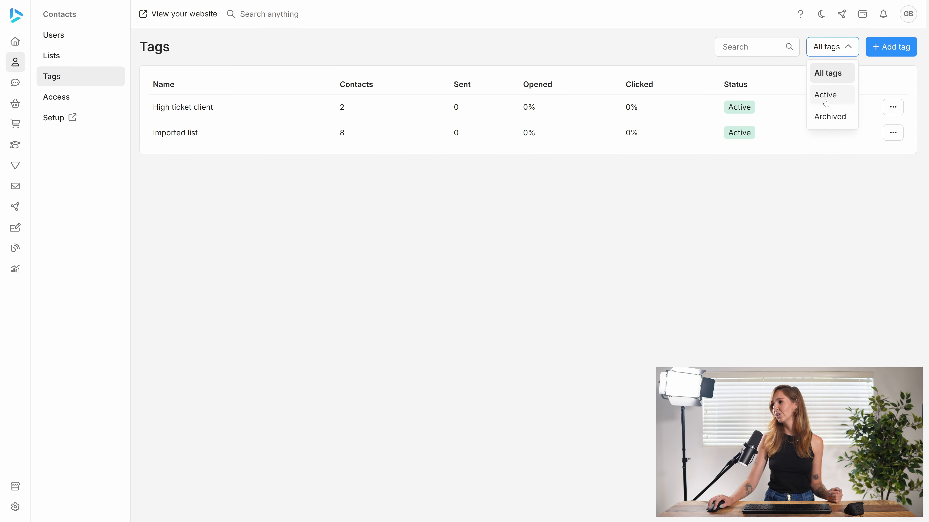
left_click(826, 88)
left_click(832, 53)
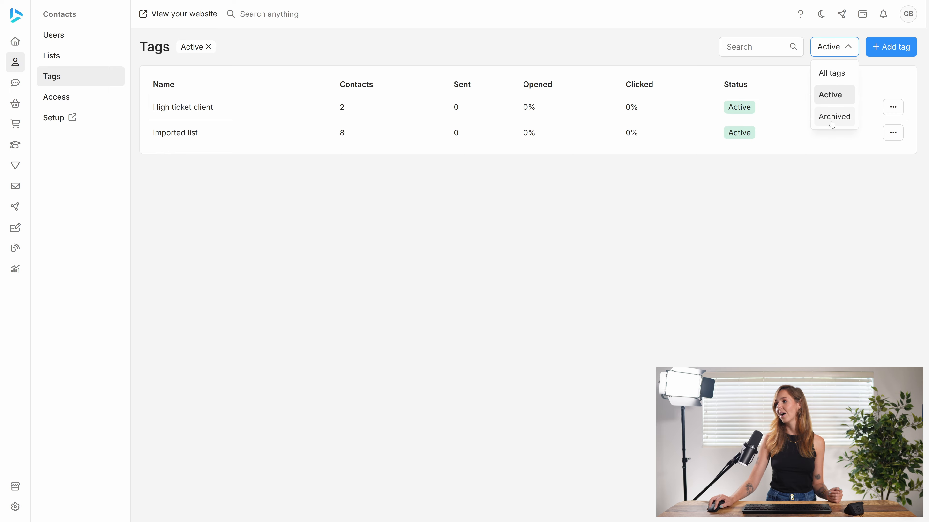
left_click(828, 117)
left_click(833, 50)
left_click(826, 75)
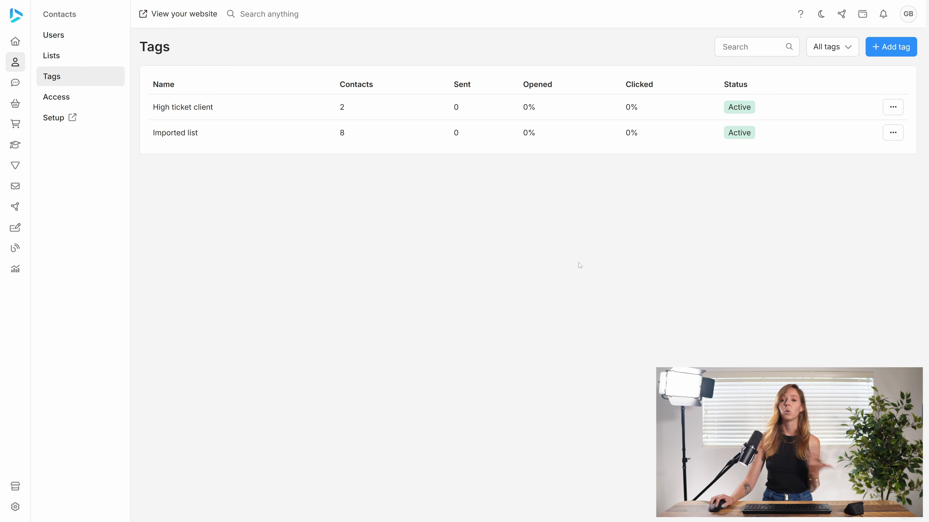